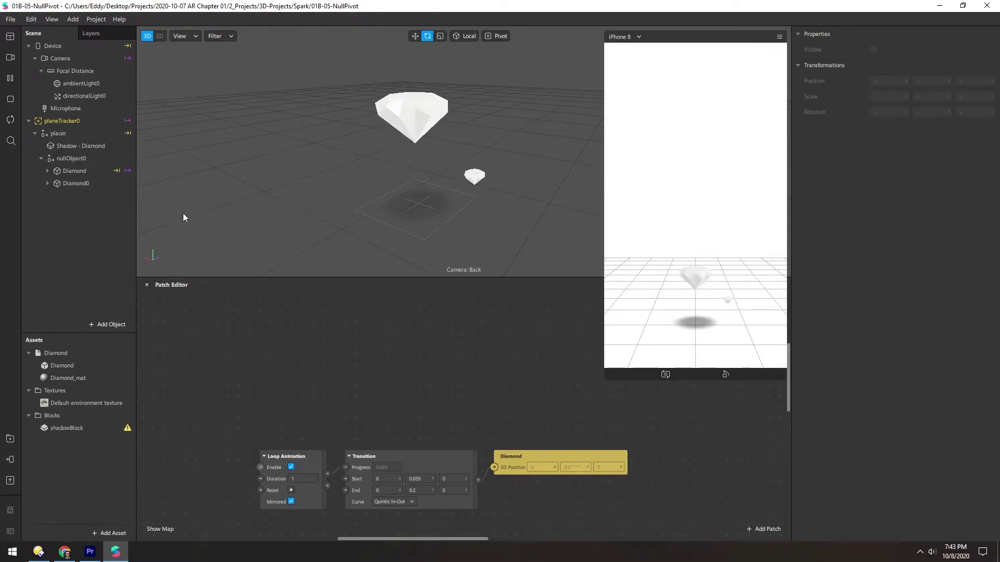
Create a 3D Rotation patch for nullObject0 and move it higher in the graph.
{"action": "left_click", "coordinate": [63, 158]}
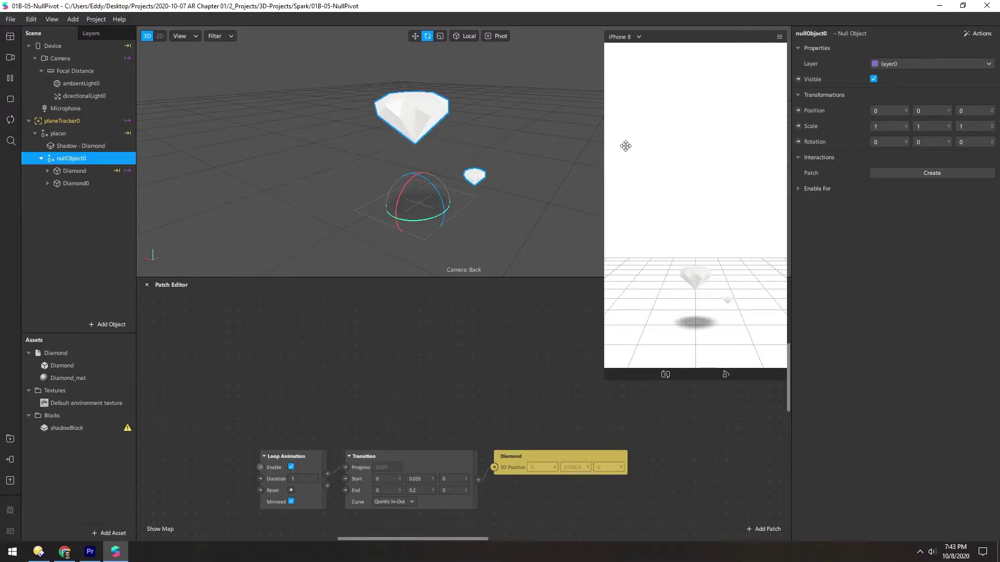
{"action": "left_click", "coordinate": [799, 140]}
{"action": "left_click_drag", "start_coordinate": [485, 432], "coordinate": [520, 379]}
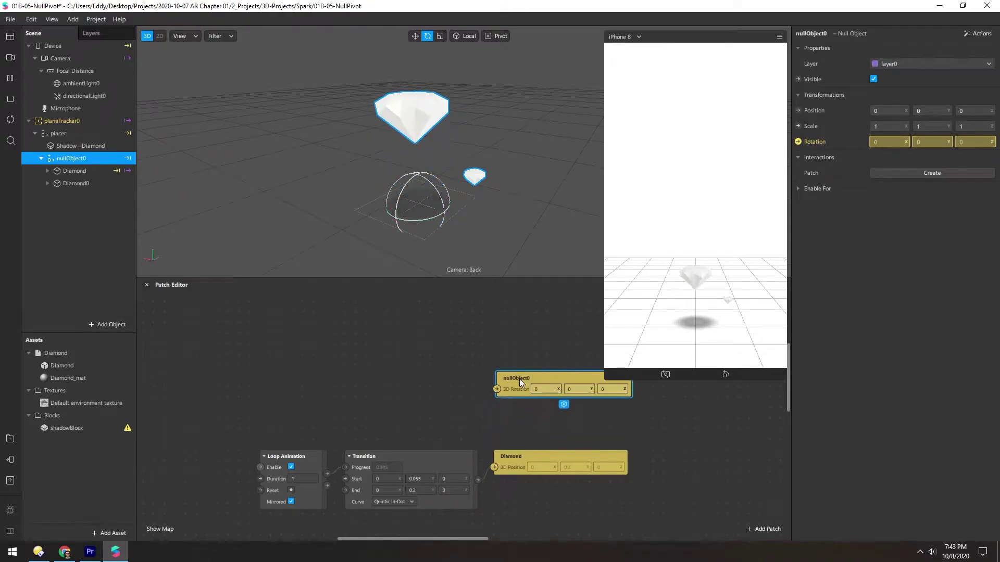
Try a Y rotation of 45 on nullObject0, then reset Y back to 0.
{"action": "left_click_drag", "start_coordinate": [416, 373], "coordinate": [267, 371]}
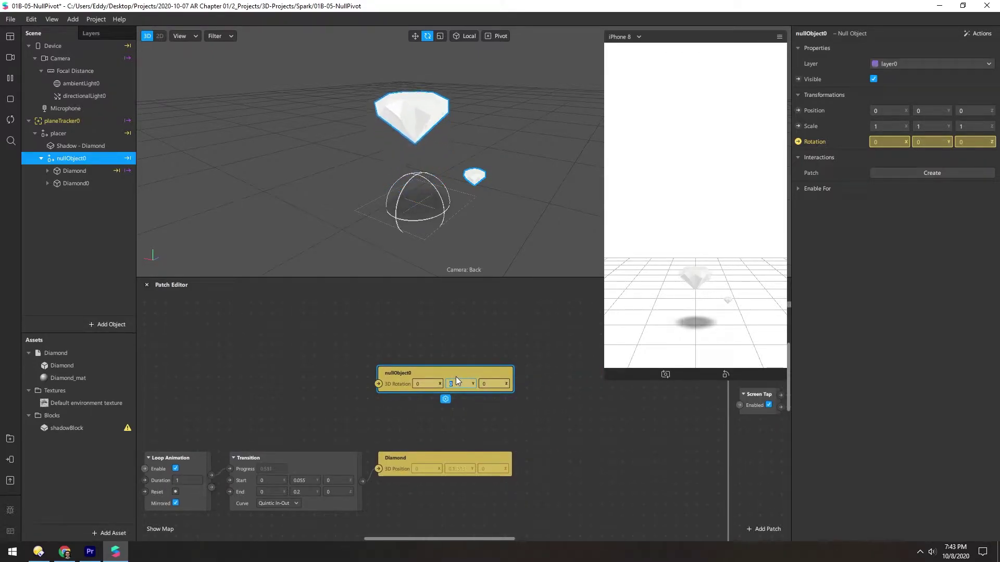
{"action": "type", "text": "45"}
{"action": "key", "text": "Return"}
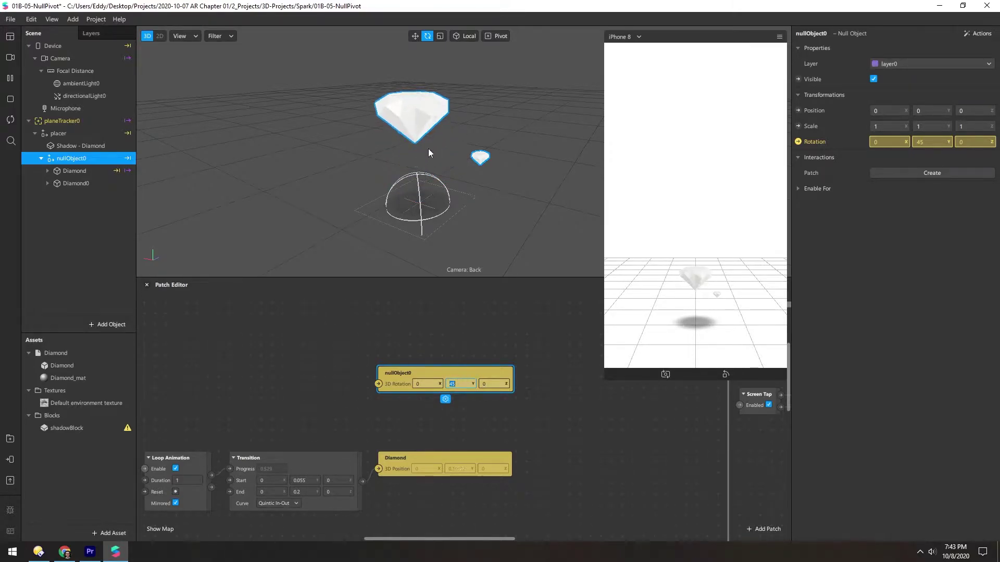
{"action": "type", "text": "0"}
{"action": "key", "text": "Return"}
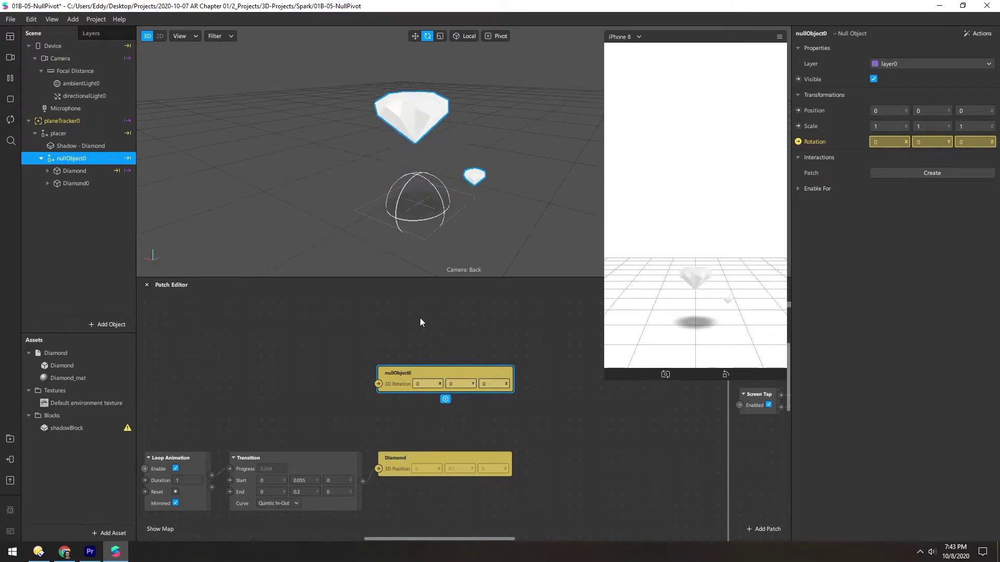
{"action": "left_click_drag", "start_coordinate": [243, 389], "coordinate": [314, 390]}
Add a Runtime patch beside the nullObject0 rotation patch, trying and then removing a direct connection.
{"action": "double_click", "coordinate": [254, 379]}
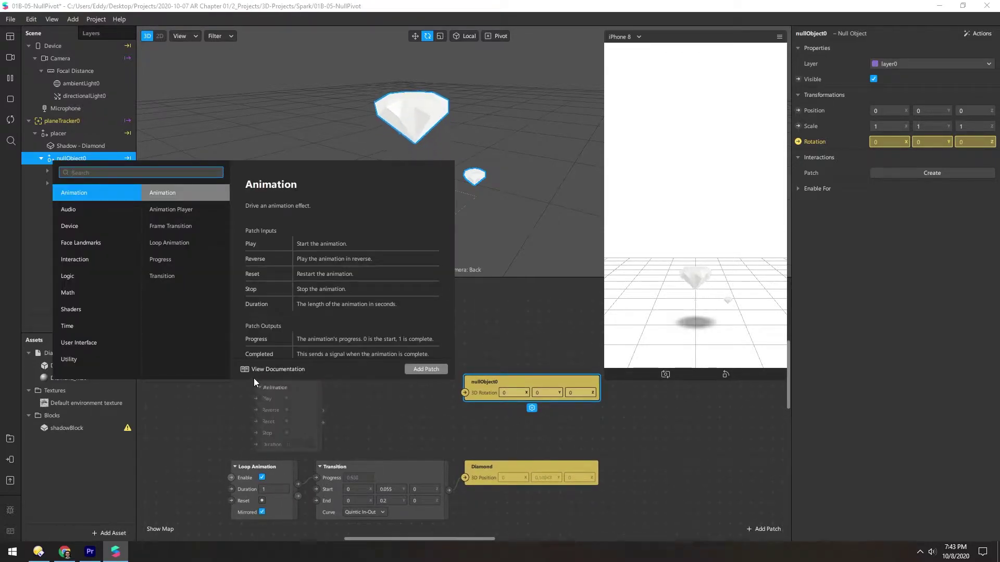
{"action": "type", "text": "runtime"}
{"action": "key", "text": "Return"}
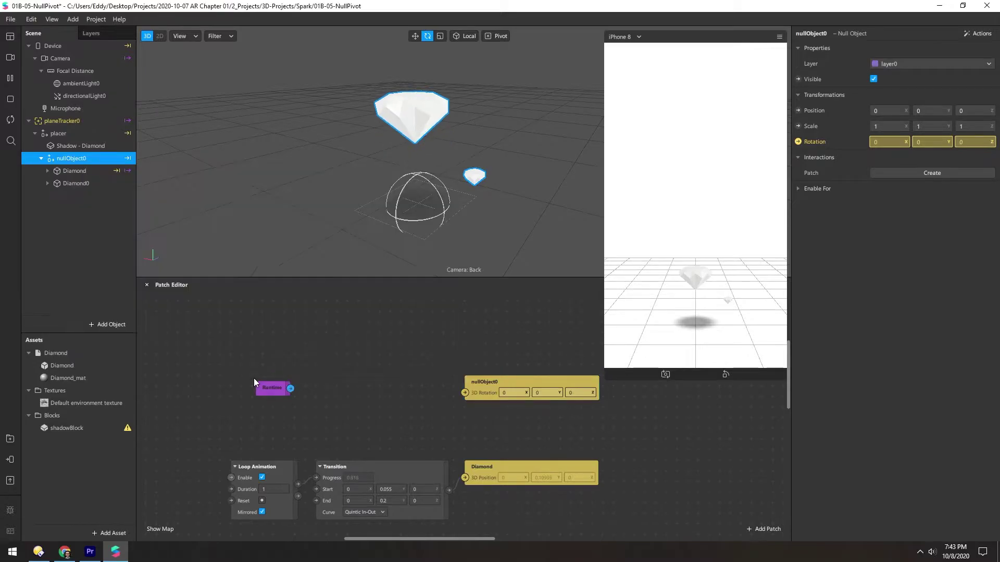
{"action": "left_click_drag", "start_coordinate": [256, 381], "coordinate": [245, 379]}
{"action": "left_click", "coordinate": [276, 384]}
{"action": "left_click_drag", "start_coordinate": [340, 386], "coordinate": [465, 394]}
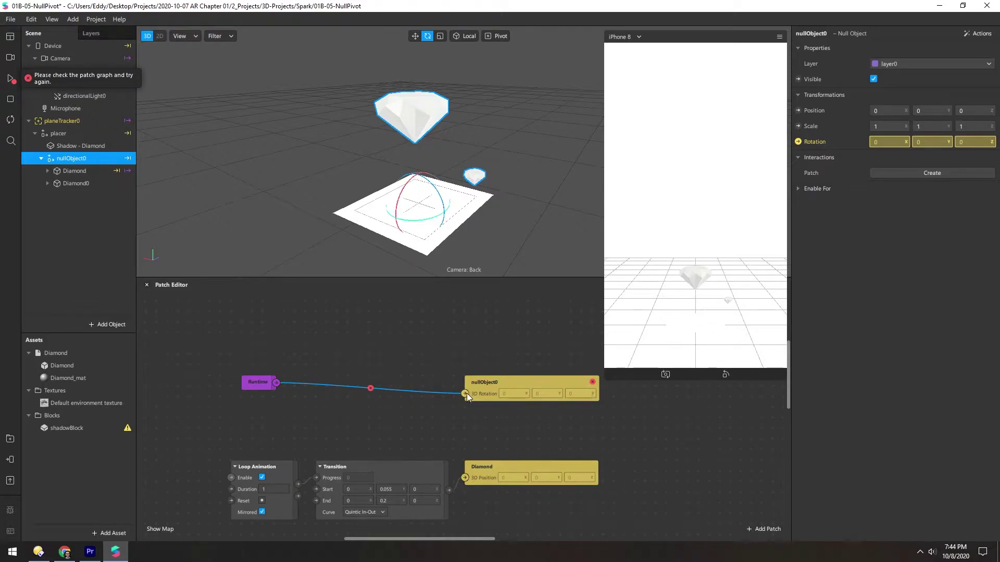
{"action": "left_click_drag", "start_coordinate": [465, 397], "coordinate": [349, 342]}
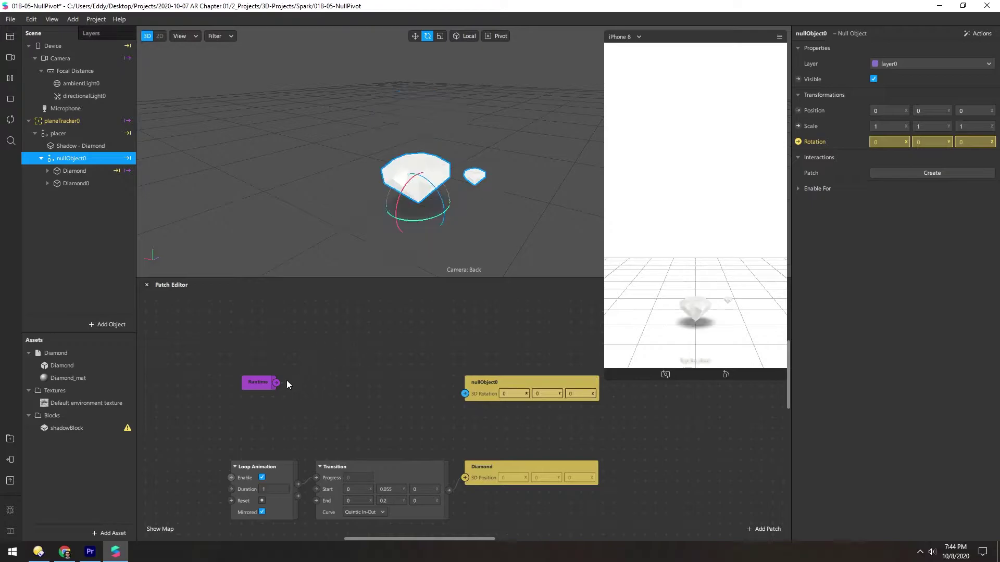
Add a Pack patch pulled from Runtime's output.
{"action": "left_click_drag", "start_coordinate": [275, 384], "coordinate": [327, 371]}
{"action": "type", "text": "pack"}
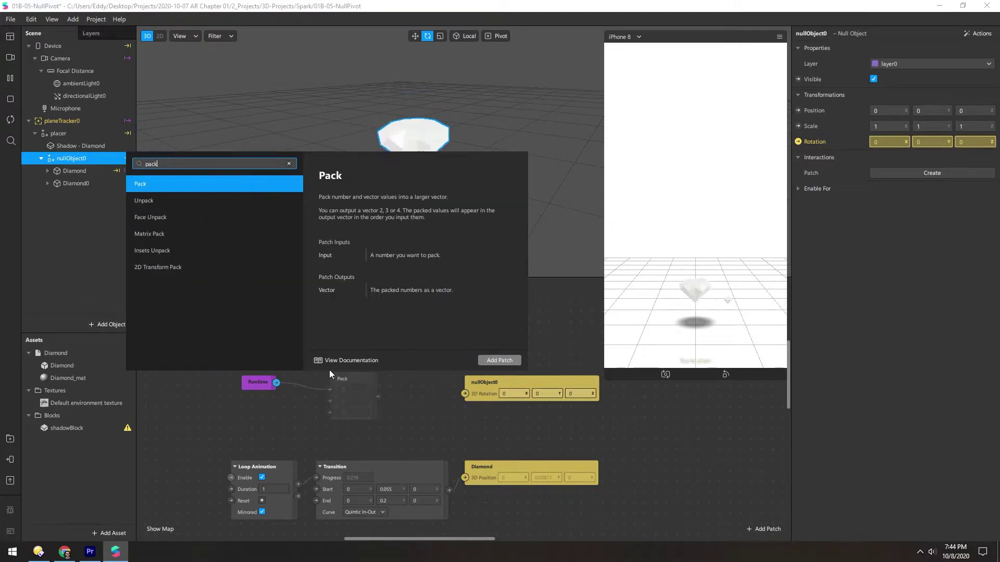
{"action": "key", "text": "Return"}
{"action": "left_click", "coordinate": [351, 373]}
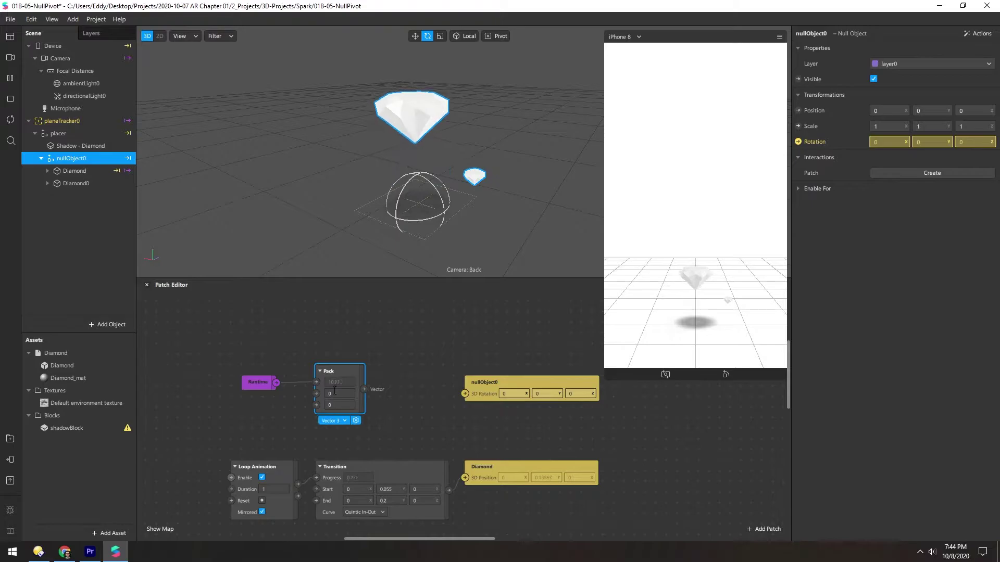
Wire Pack's Vector into nullObject0's 3D Rotation and move Runtime's wire to Pack's Y input.
{"action": "left_click_drag", "start_coordinate": [364, 389], "coordinate": [465, 395]}
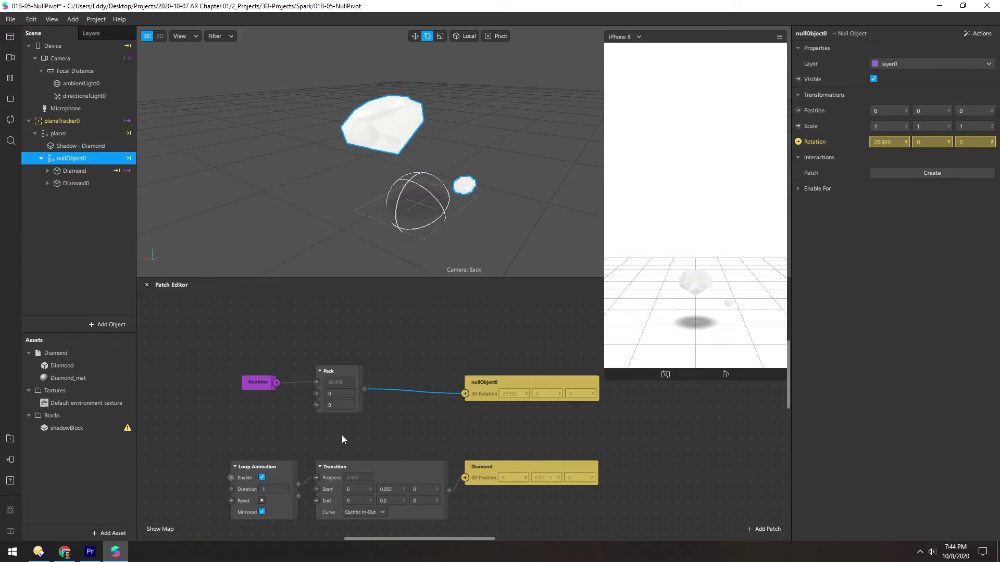
{"action": "mouse_move", "coordinate": [276, 384]}
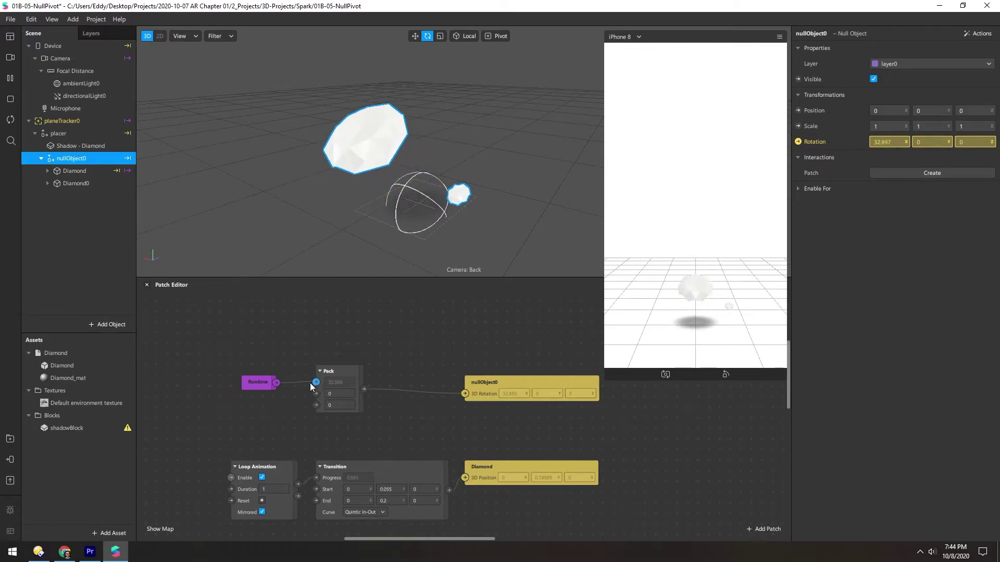
{"action": "left_click_drag", "start_coordinate": [314, 394], "coordinate": [316, 394]}
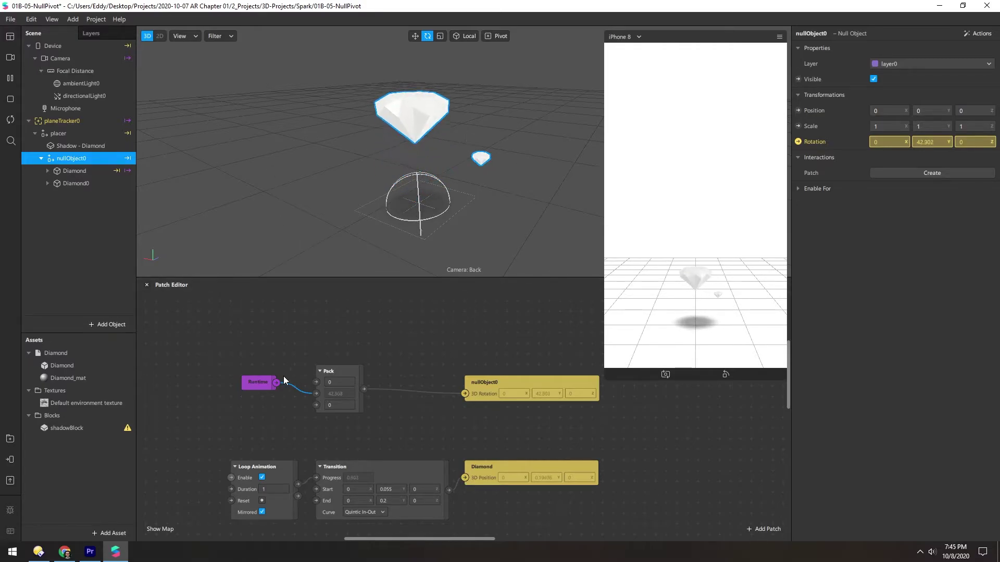
Space out Runtime and Pack, and insert a Multiply patch feeding Pack's Y input.
{"action": "left_click_drag", "start_coordinate": [254, 383], "coordinate": [180, 383]}
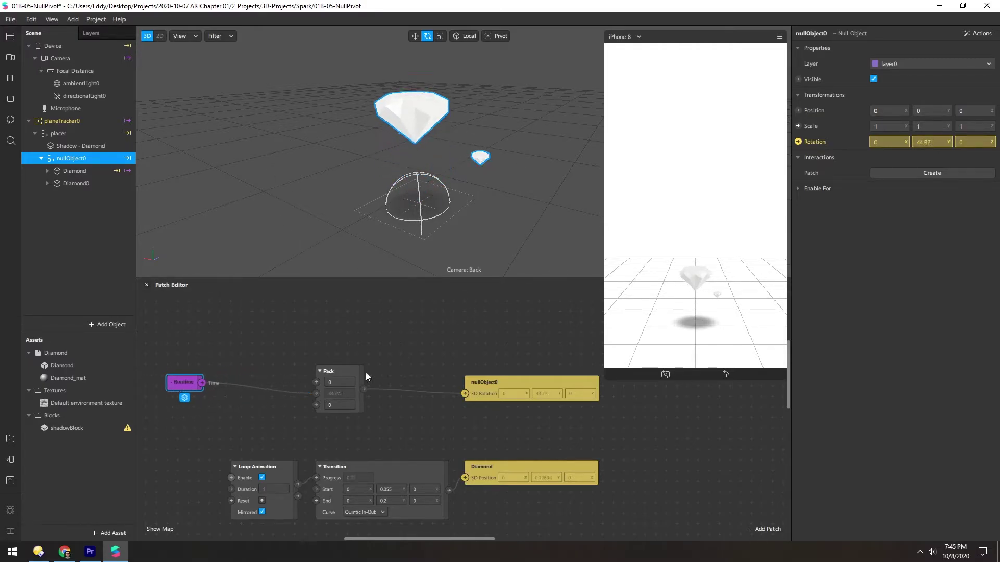
{"action": "left_click_drag", "start_coordinate": [341, 372], "coordinate": [394, 367]}
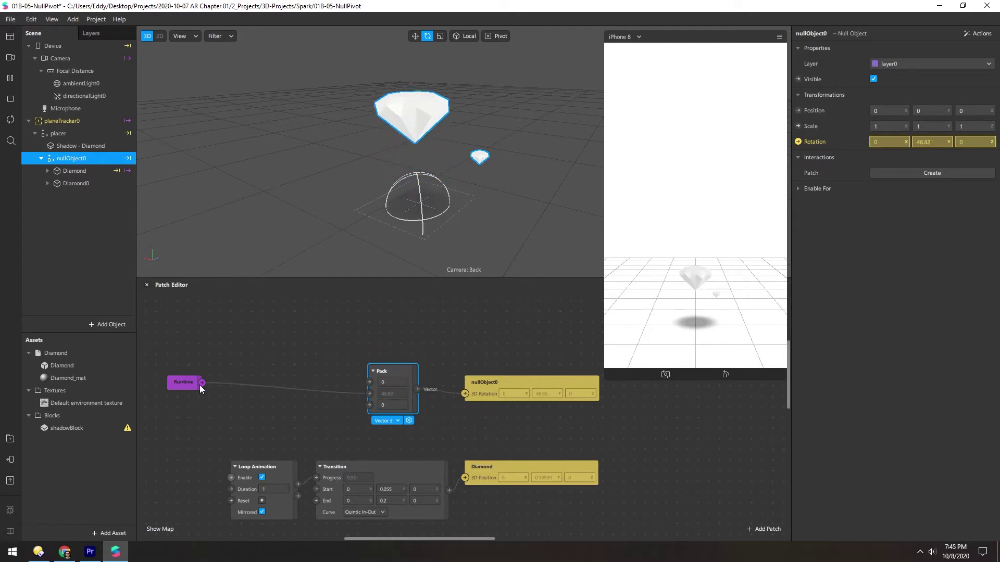
{"action": "left_click_drag", "start_coordinate": [202, 382], "coordinate": [240, 338]}
{"action": "type", "text": "multi"}
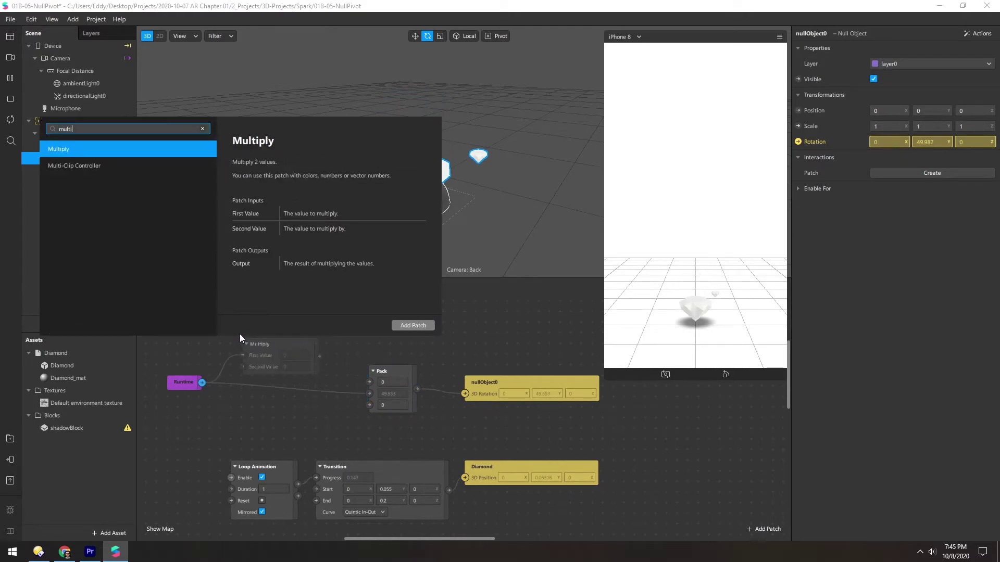
{"action": "key", "text": "Return"}
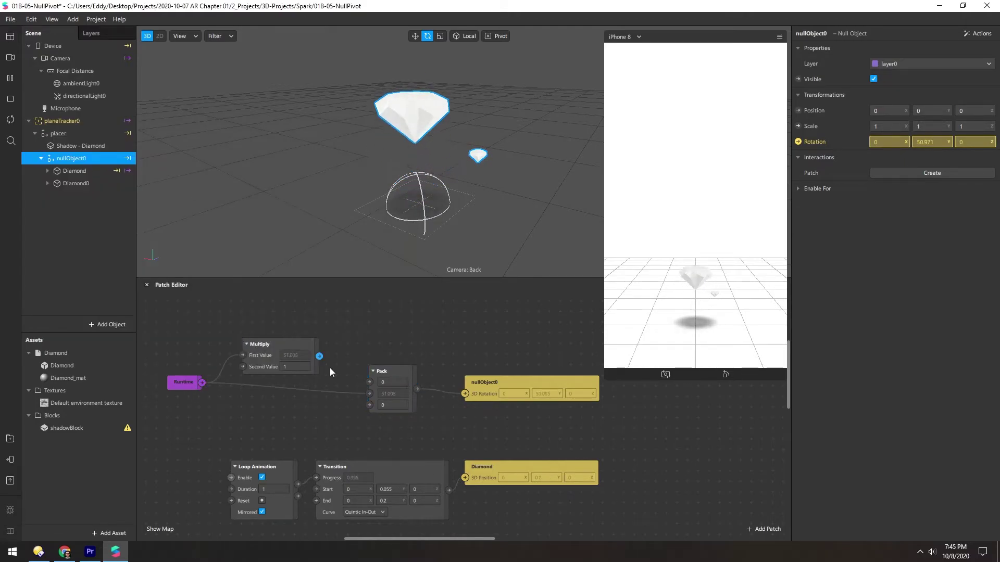
{"action": "left_click_drag", "start_coordinate": [320, 356], "coordinate": [369, 394]}
{"action": "left_click_drag", "start_coordinate": [277, 350], "coordinate": [286, 366]}
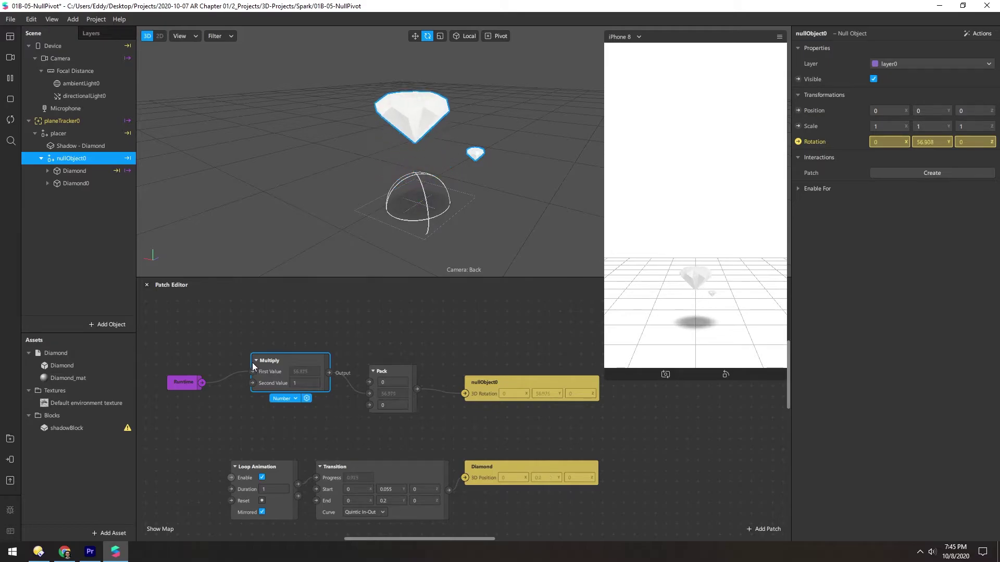
Set Multiply's Second Value to 50, after first trying 10.
{"action": "left_click", "coordinate": [302, 384]}
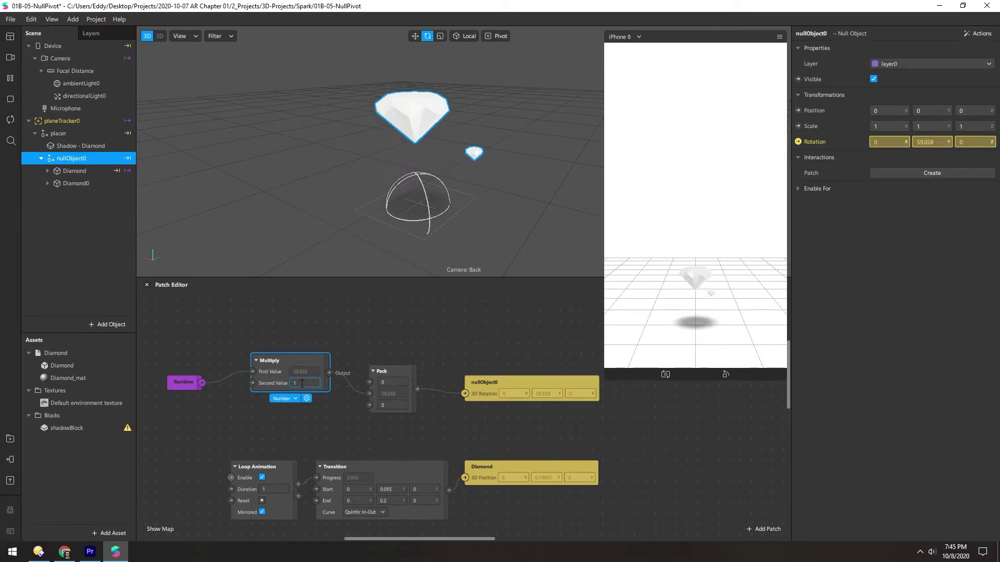
{"action": "type", "text": "10"}
{"action": "key", "text": "Return"}
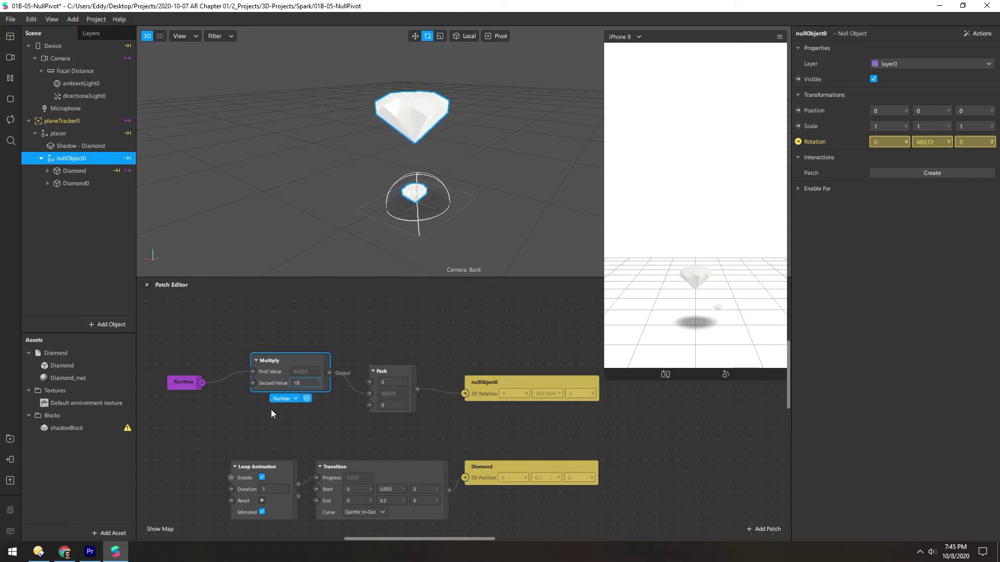
{"action": "type", "text": "50"}
{"action": "key", "text": "Return"}
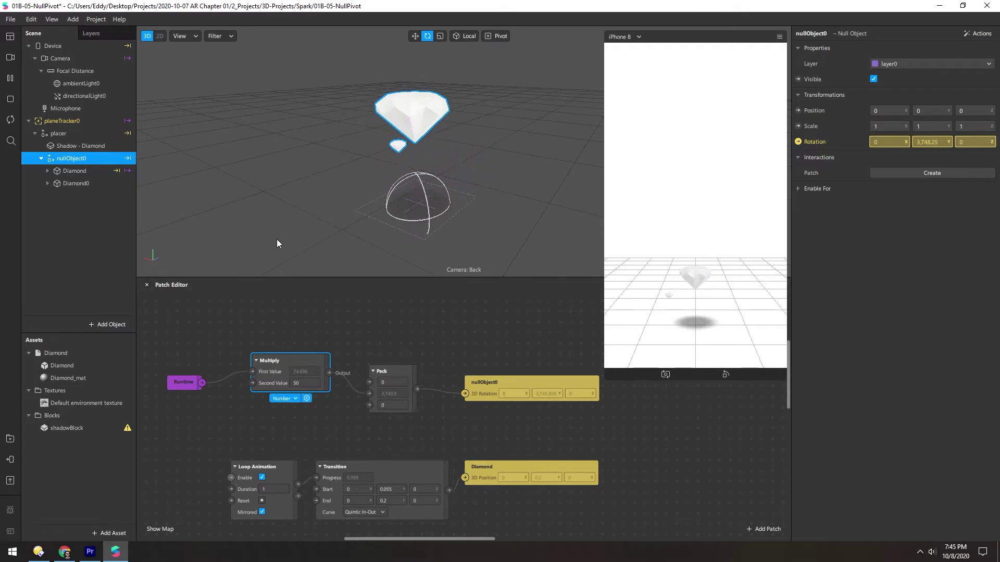
Duplicate Diamond0 and nest the copy, Diamond1, inside Diamond0.
{"action": "left_click", "coordinate": [59, 184]}
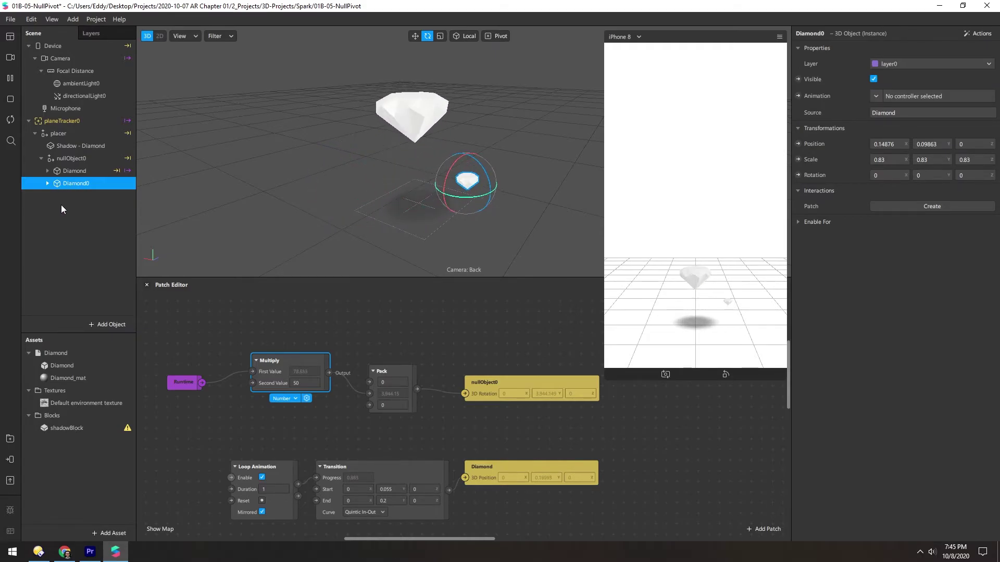
{"action": "key", "text": "ctrl+d"}
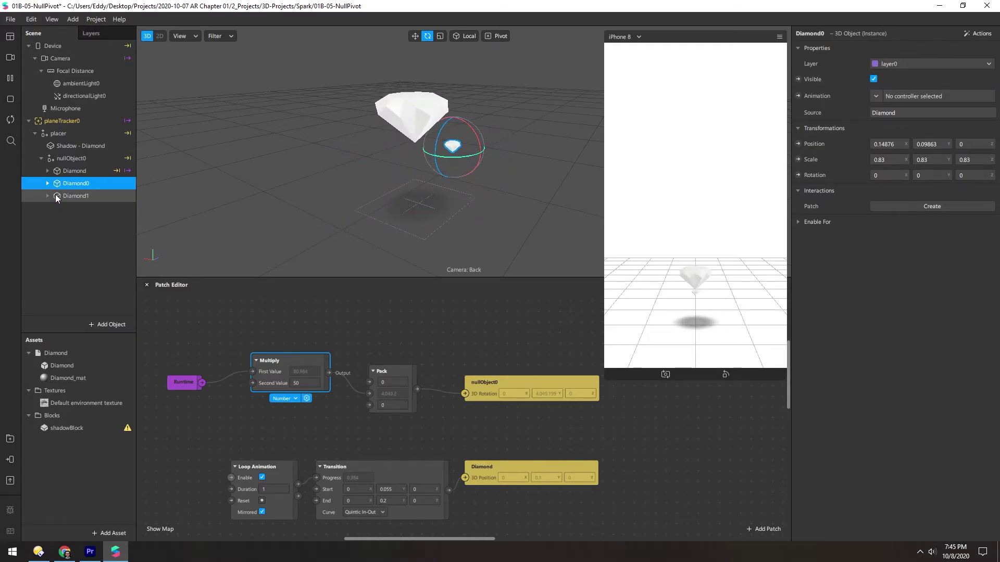
{"action": "left_click_drag", "start_coordinate": [54, 196], "coordinate": [74, 185]}
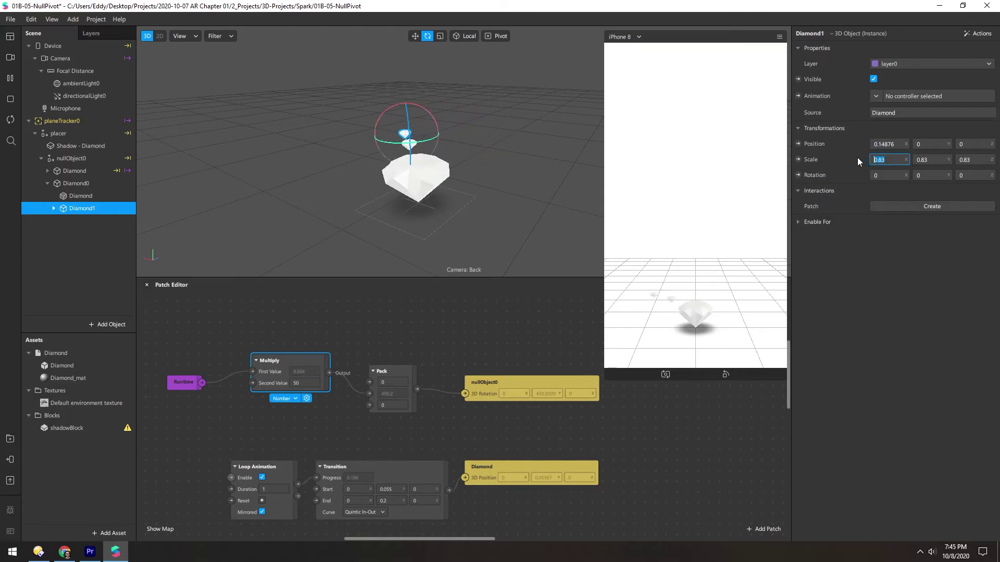
Set Diamond1's scale to 0.5 on all axes and its Position X to 0.1.
{"action": "type", "text": "0.5"}
{"action": "key", "text": "Tab"}
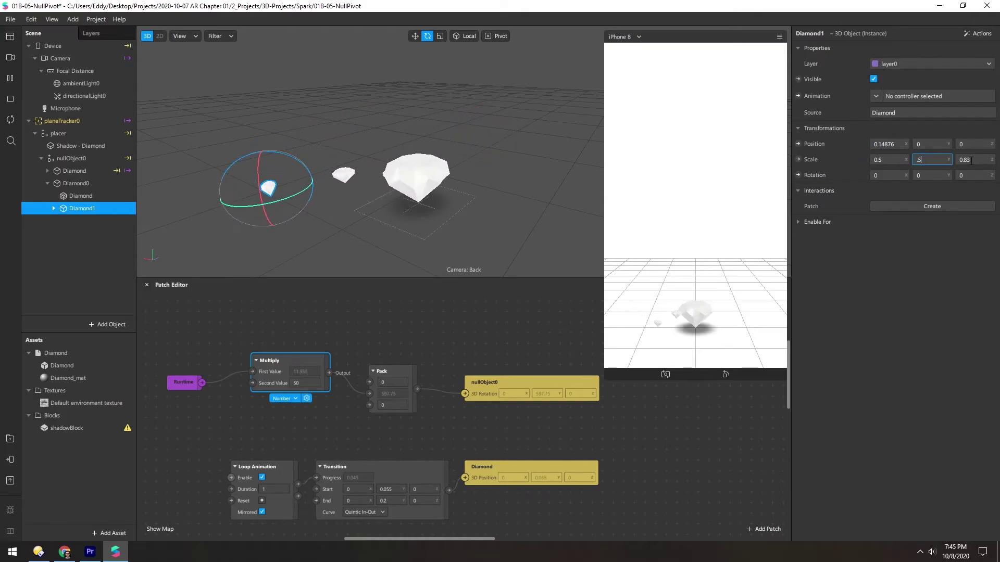
{"action": "type", "text": "0.5"}
{"action": "key", "text": "Tab"}
{"action": "key", "text": "BackSpace"}
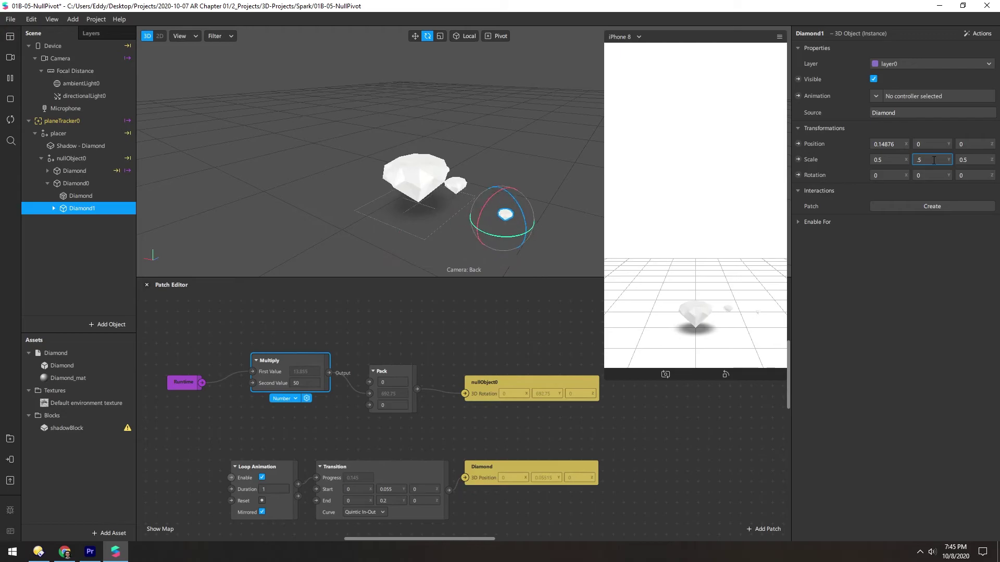
{"action": "left_click", "coordinate": [890, 144]}
{"action": "type", "text": "0.1"}
{"action": "key", "text": "Return"}
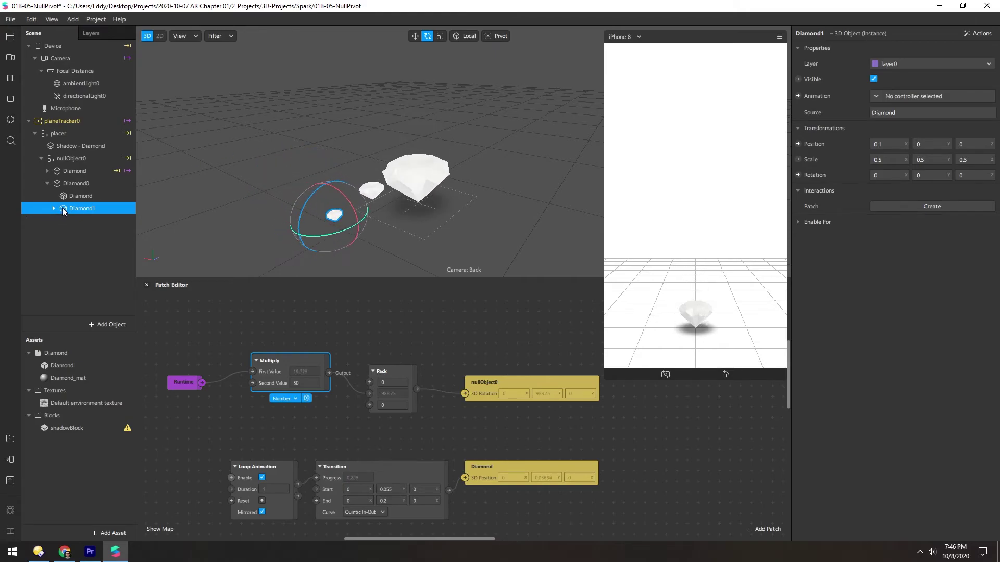
Create a 3D Rotation patch for Diamond0 and drive it from Pack's output.
{"action": "left_click", "coordinate": [58, 185]}
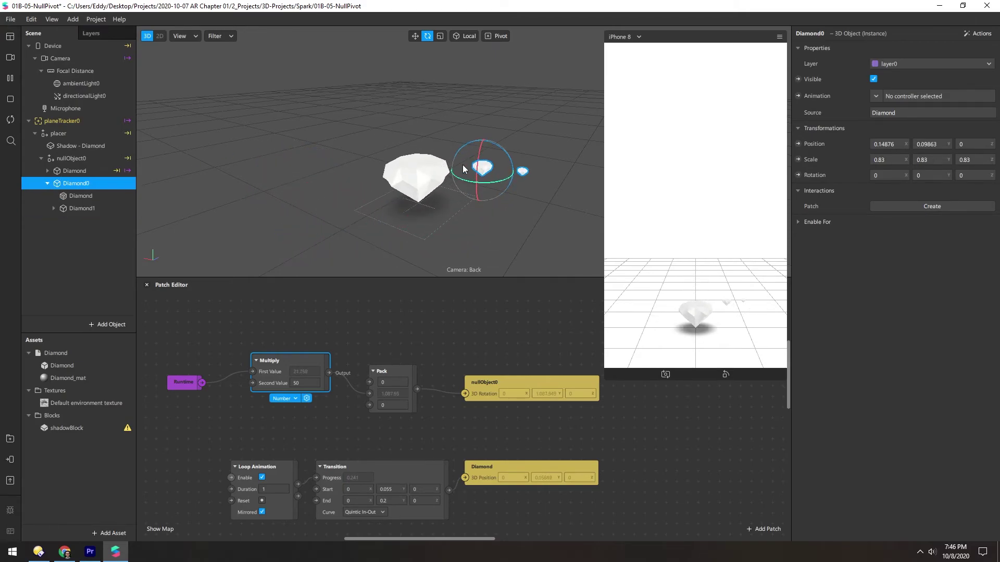
{"action": "left_click", "coordinate": [798, 175]}
{"action": "left_click_drag", "start_coordinate": [474, 430], "coordinate": [477, 342]}
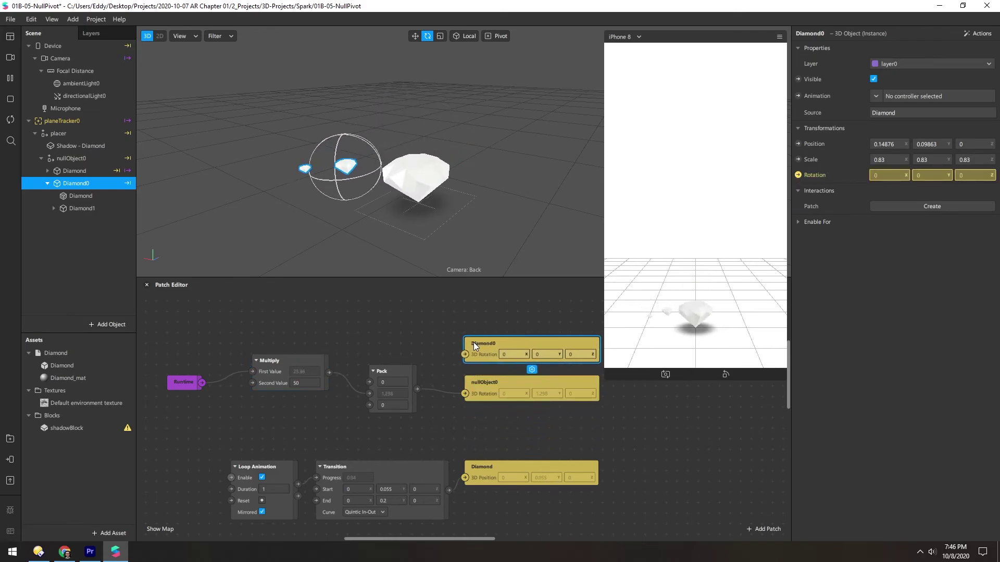
{"action": "left_click_drag", "start_coordinate": [417, 389], "coordinate": [465, 351]}
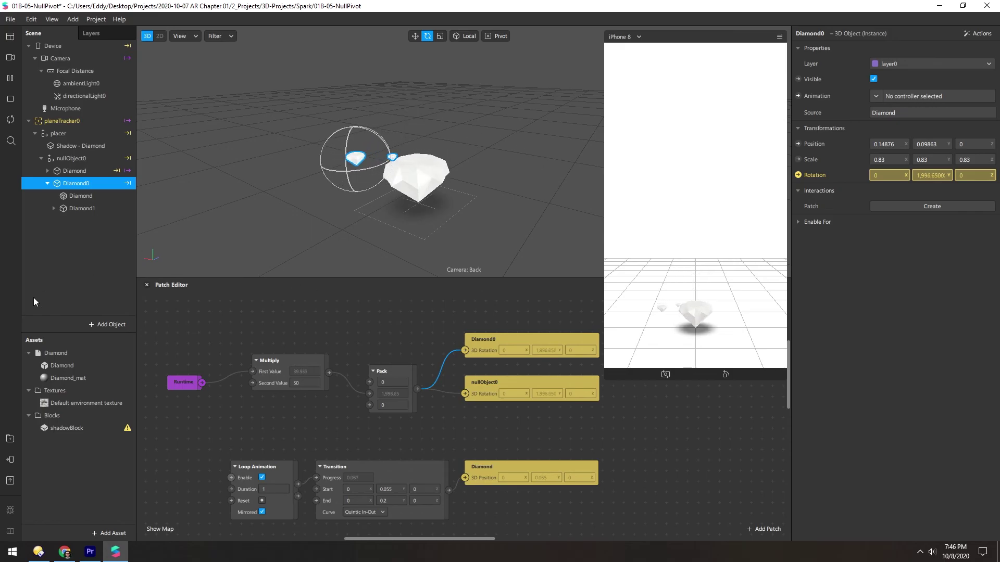
{"action": "left_click", "coordinate": [121, 274]}
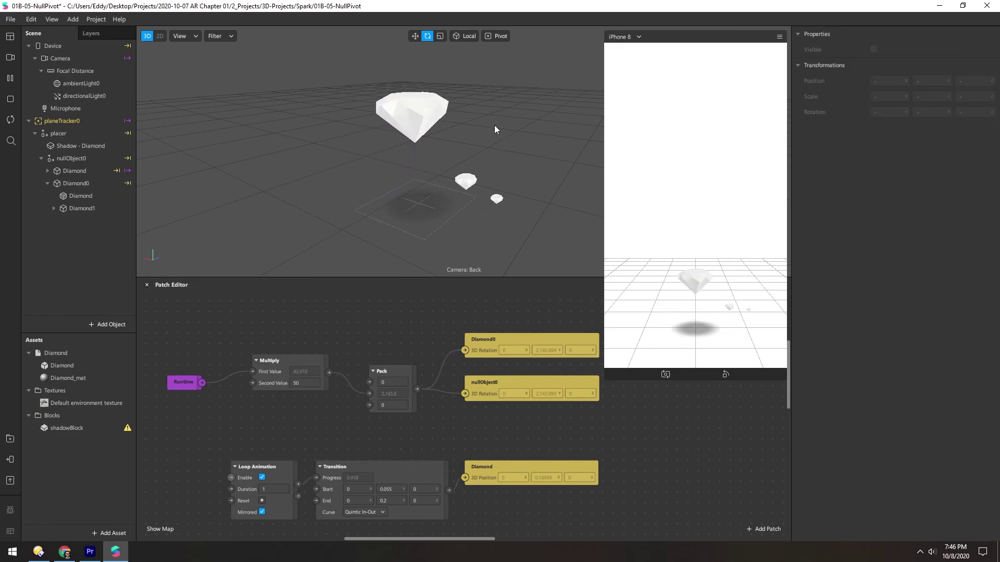